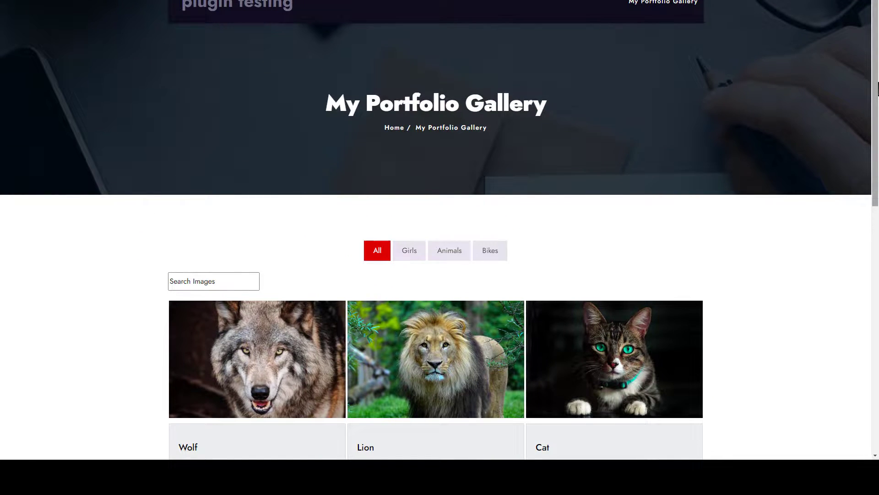
mouse_move(877, 86)
mouse_down()
mouse_move(877, 261)
mouse_move(877, 69)
mouse_up()
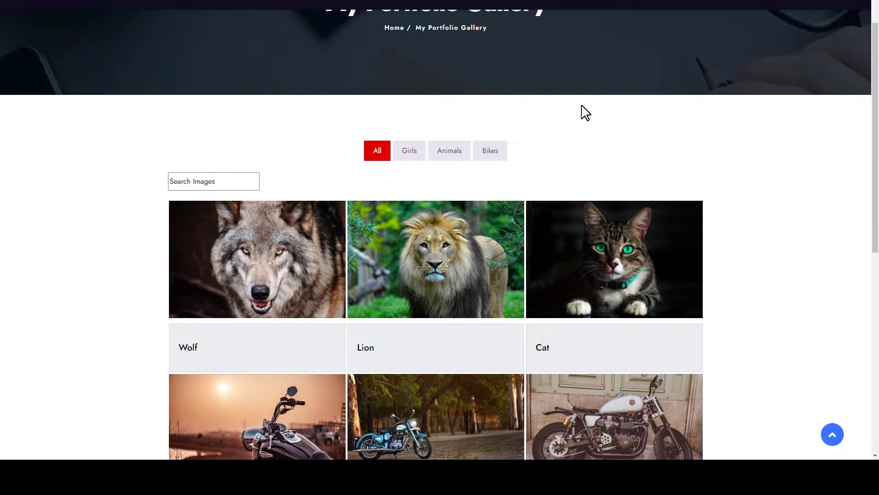
Demonstrate the gallery's Girls, Animals, Bikes and All category filters on the live site.
click(409, 150)
click(449, 151)
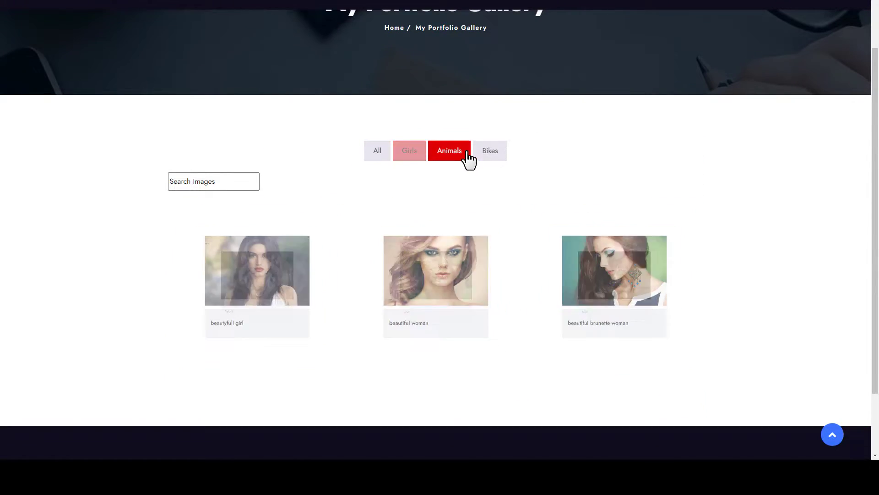
click(490, 151)
click(378, 150)
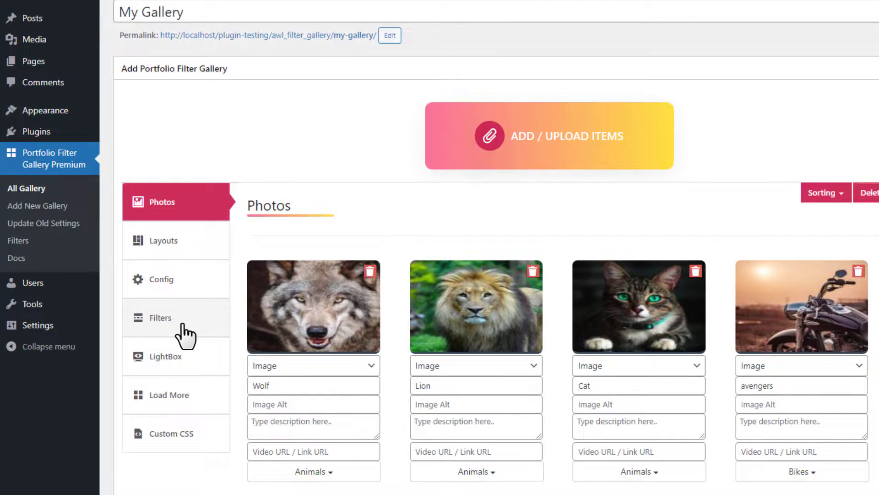
Set My Gallery's Hide 'All' Button filter option to Yes and update the gallery.
click(161, 318)
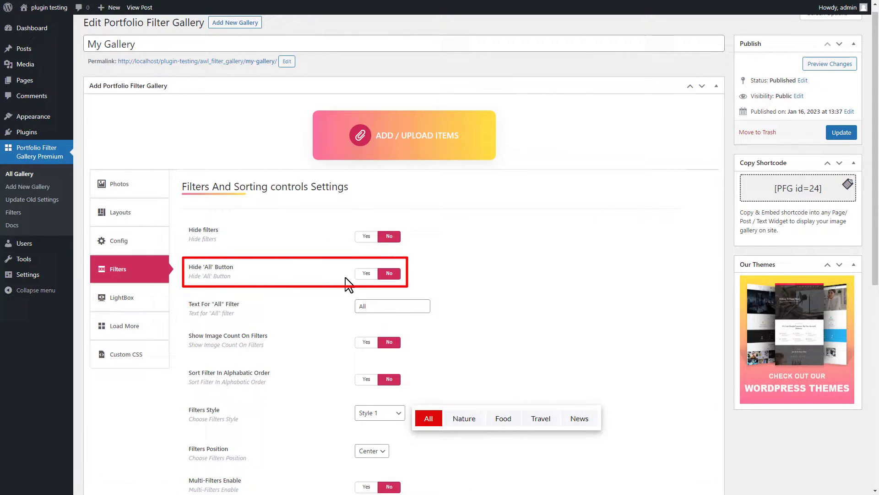
click(366, 273)
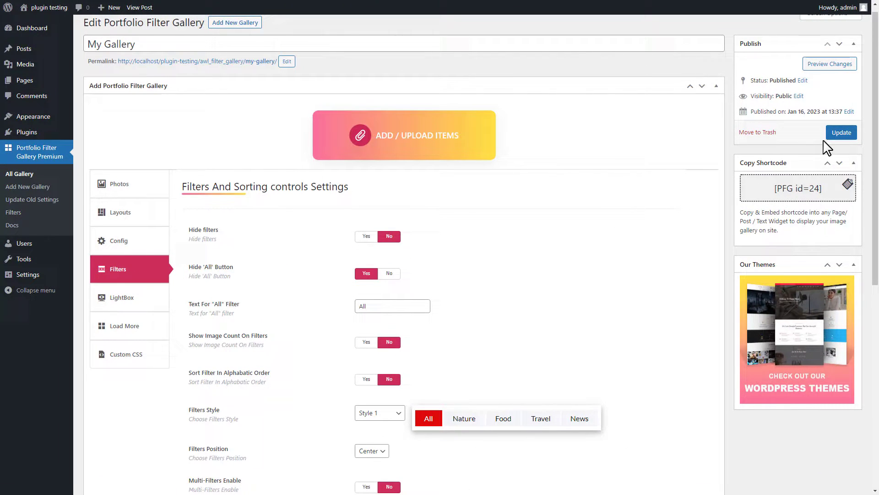
click(841, 132)
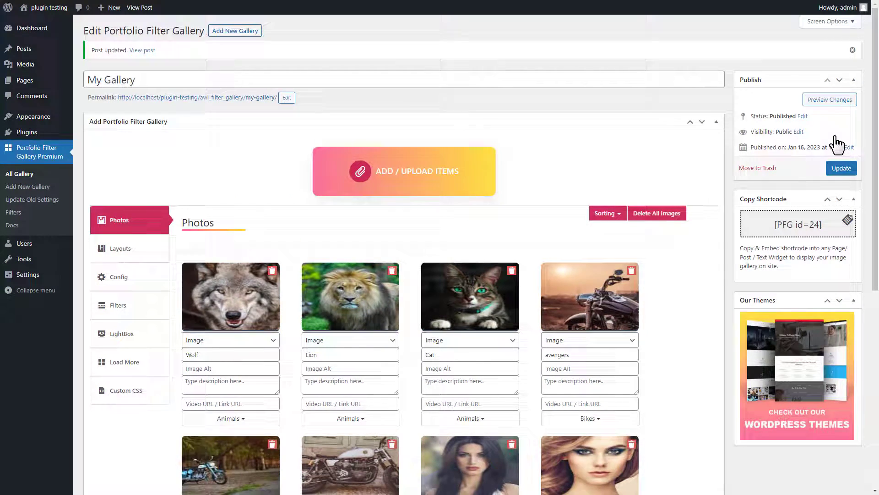
key(ctrl+Tab)
key(F5)
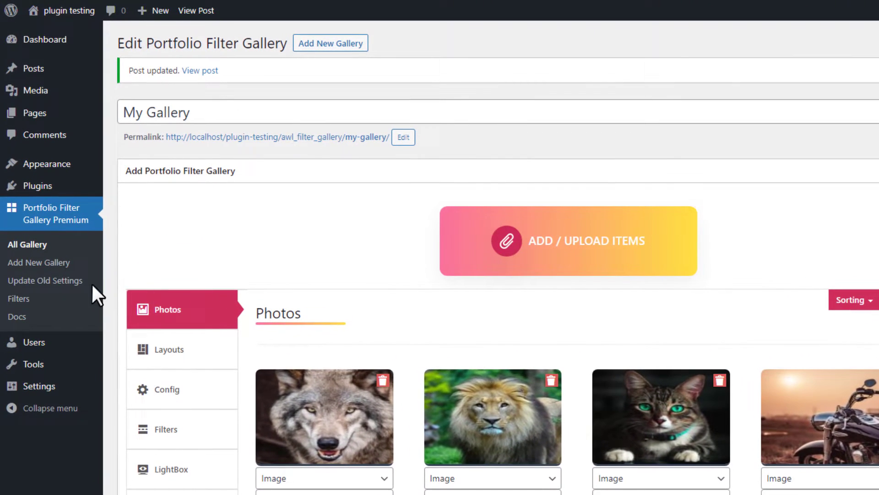
Copy the 'Girls' filter category name, then edit the My Portfolio Gallery page.
click(26, 302)
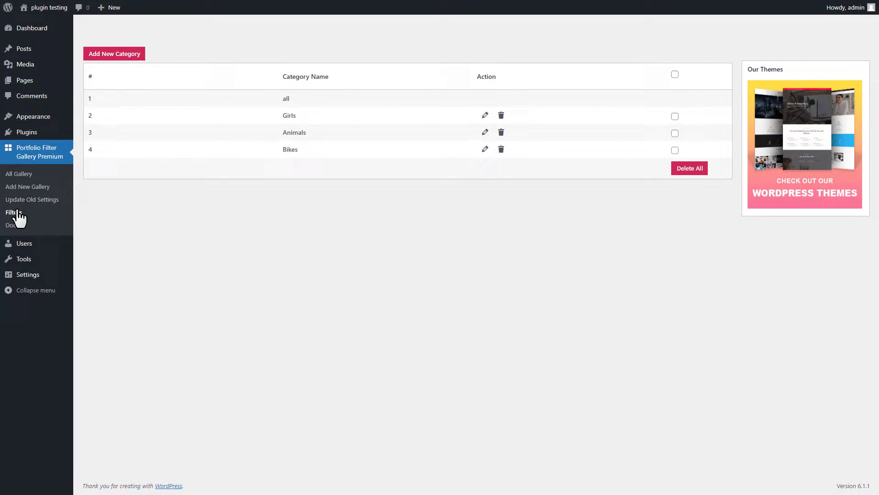
click(292, 116)
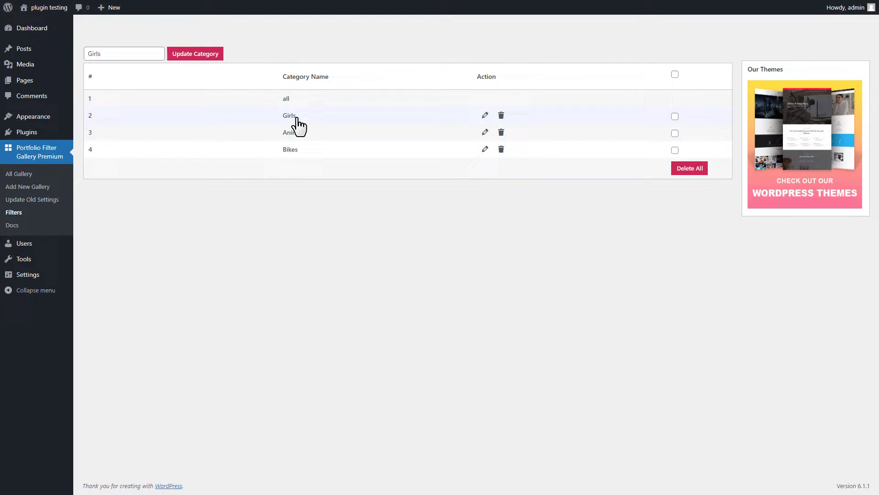
double_click(289, 115)
right_click(288, 117)
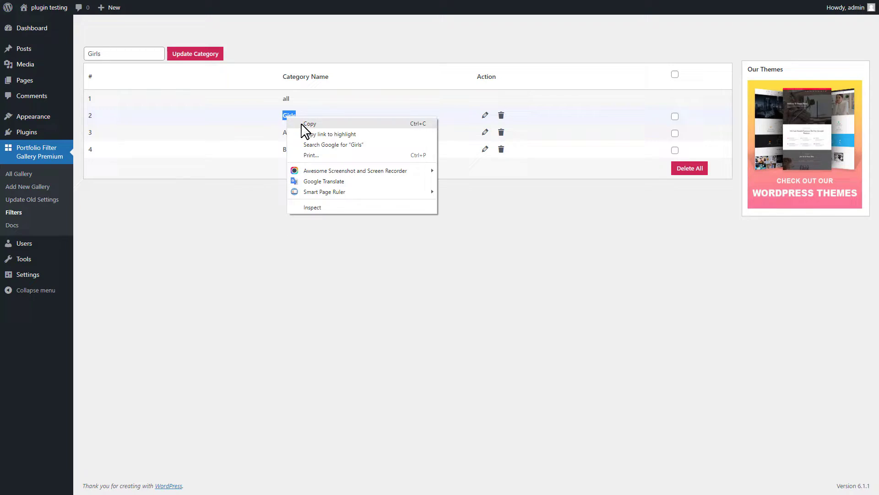
click(309, 124)
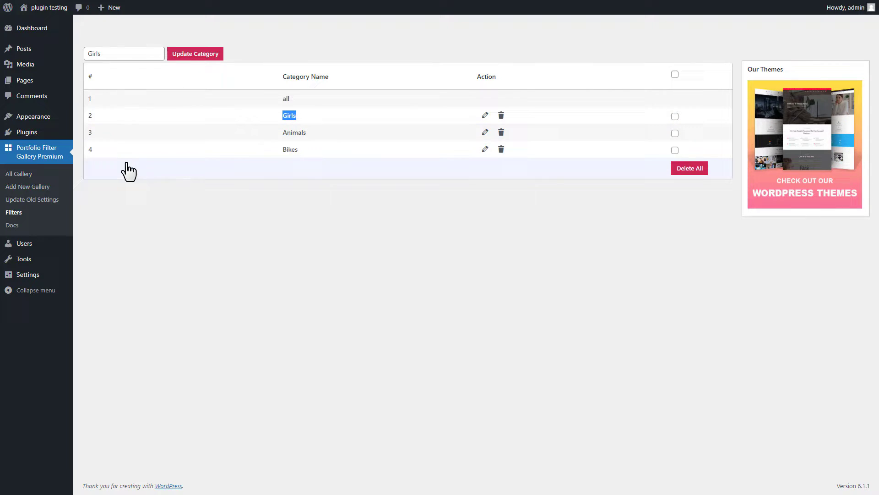
mouse_move(25, 80)
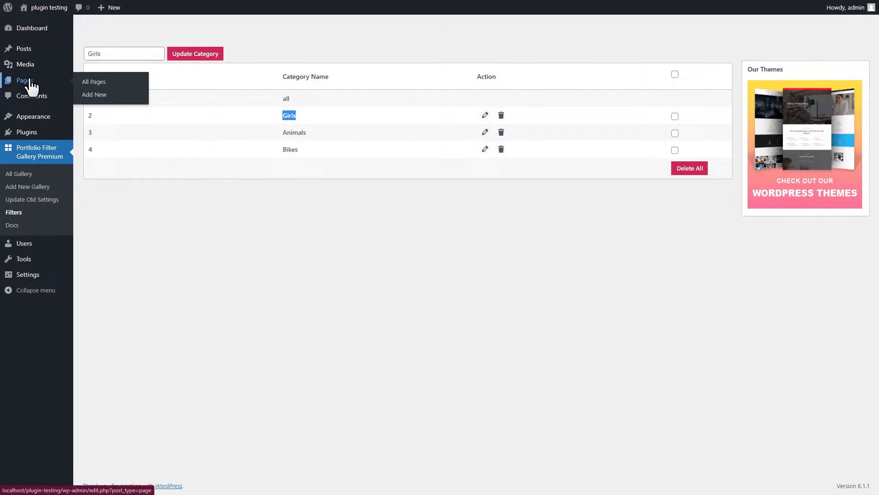
click(91, 83)
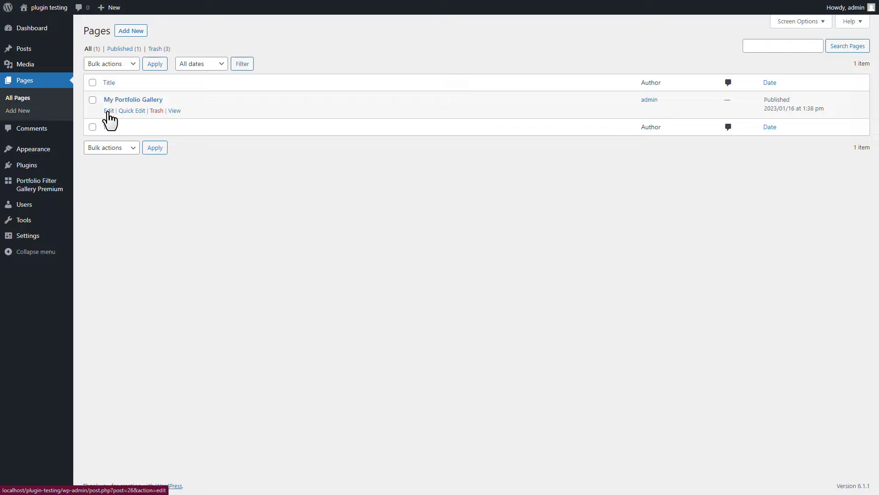
click(108, 110)
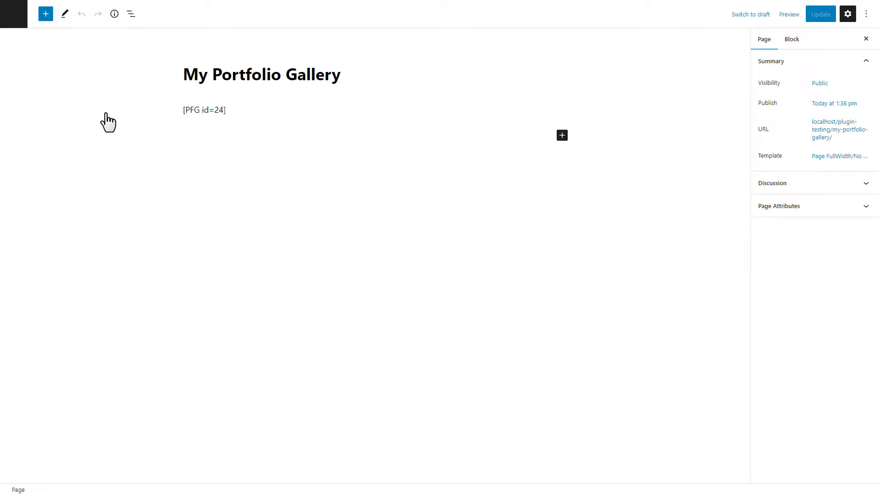
Change the shortcode to [PFG id=24 selected_filter="Girls"] and update the page.
click(223, 110)
text(selected_filter")
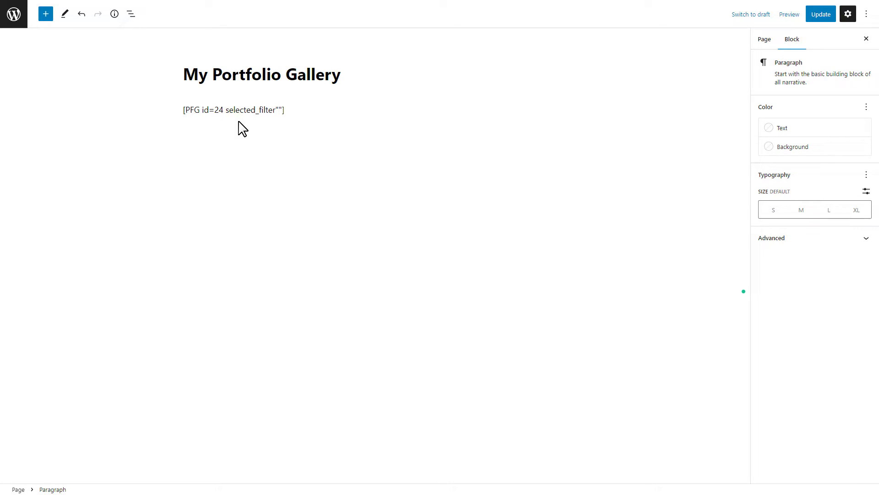
click(279, 109)
right_click(280, 110)
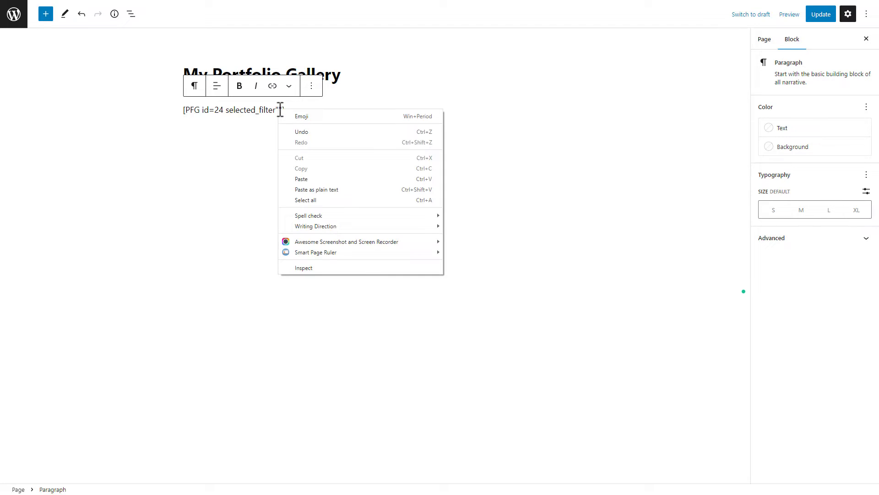
click(313, 179)
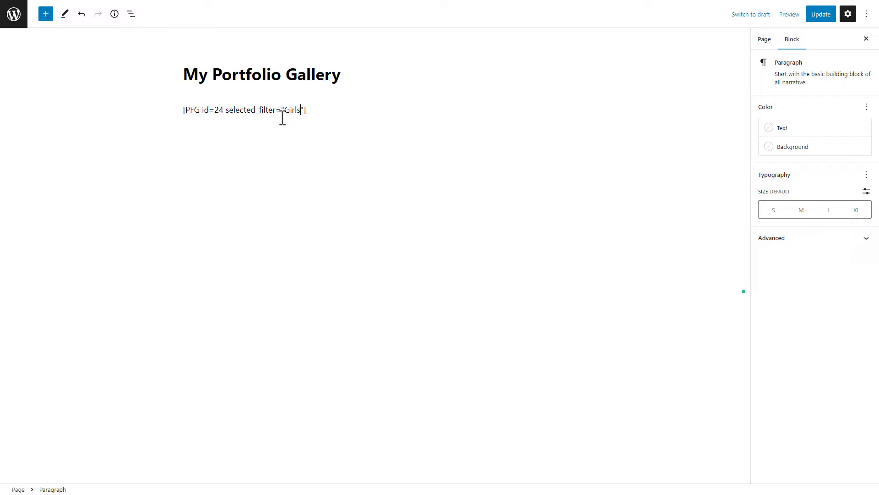
click(821, 14)
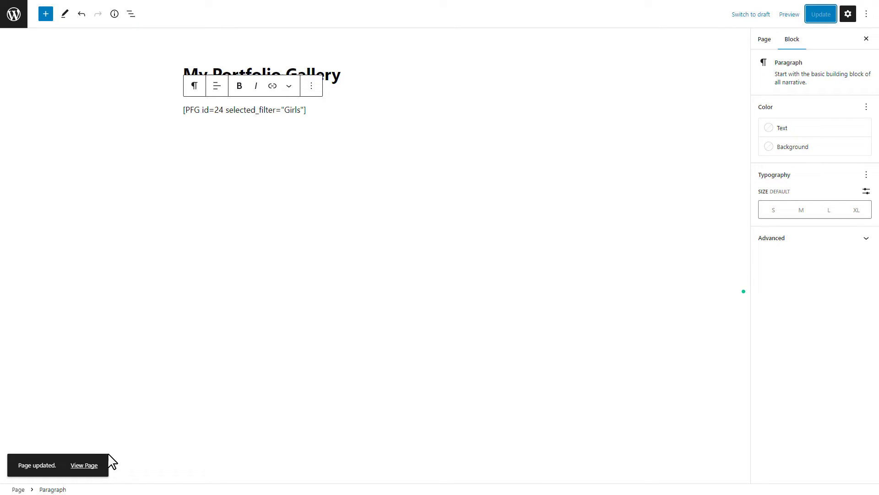
View the live page with Girls preselected, then try the Animals, Bikes and Girls filters.
click(110, 465)
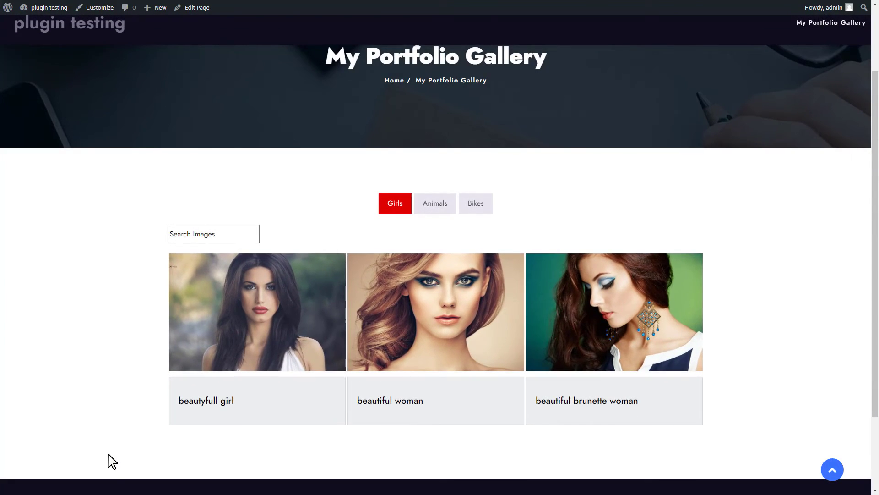
click(435, 204)
click(475, 203)
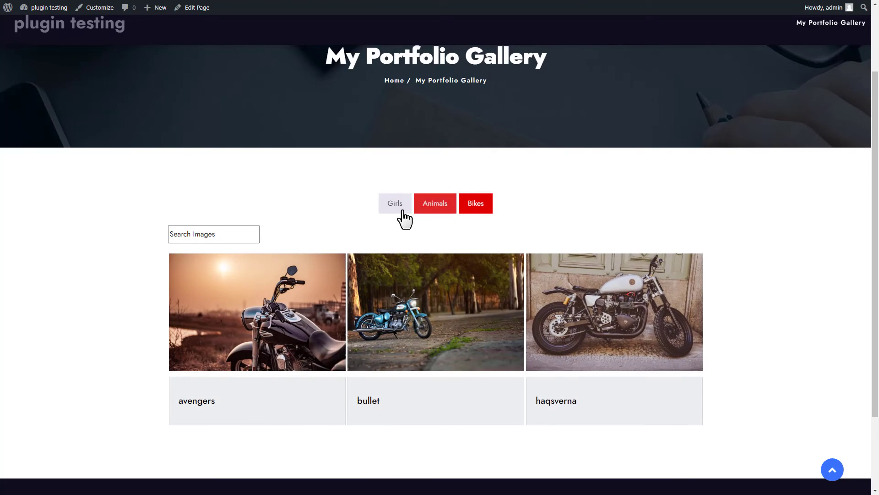
click(395, 204)
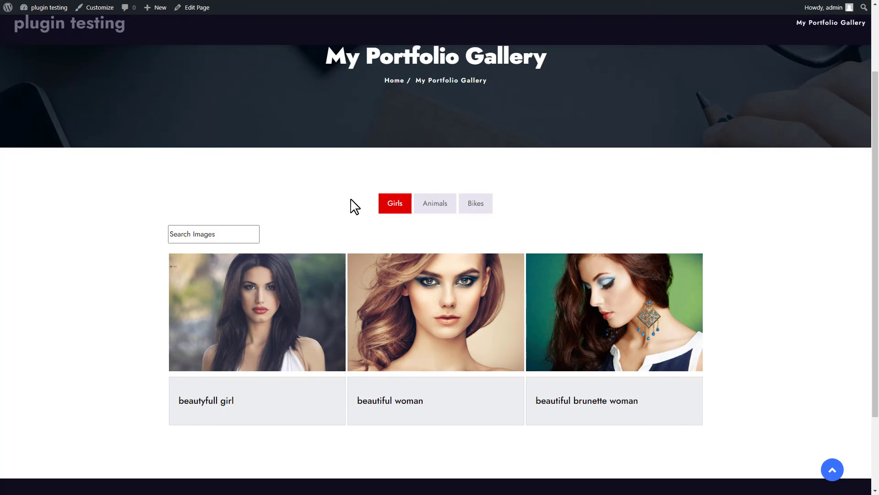
scroll(355, 205, down, 1)
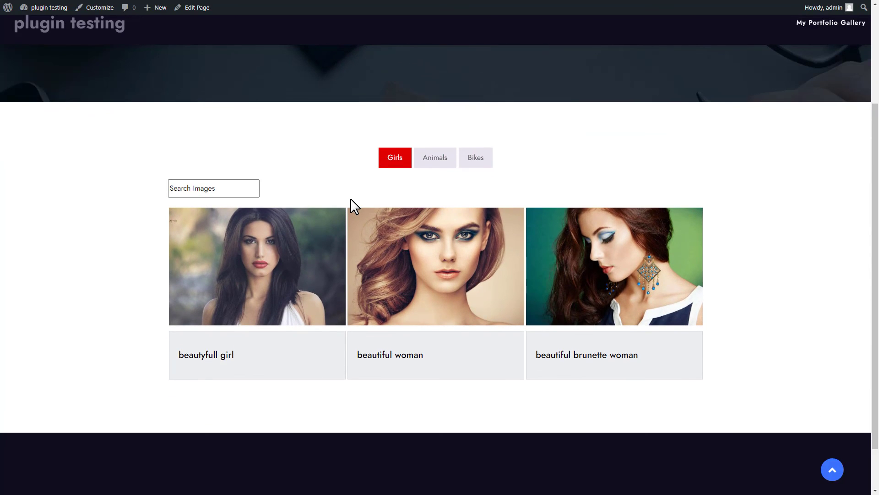